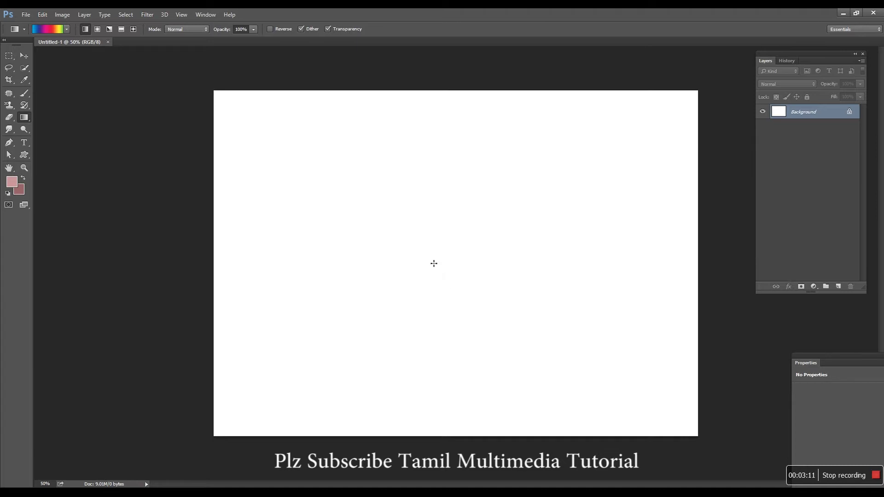
Start a diagonal spectrum gradient drag from the blank canvas's top-left corner
drag(221, 95, 624, 350)
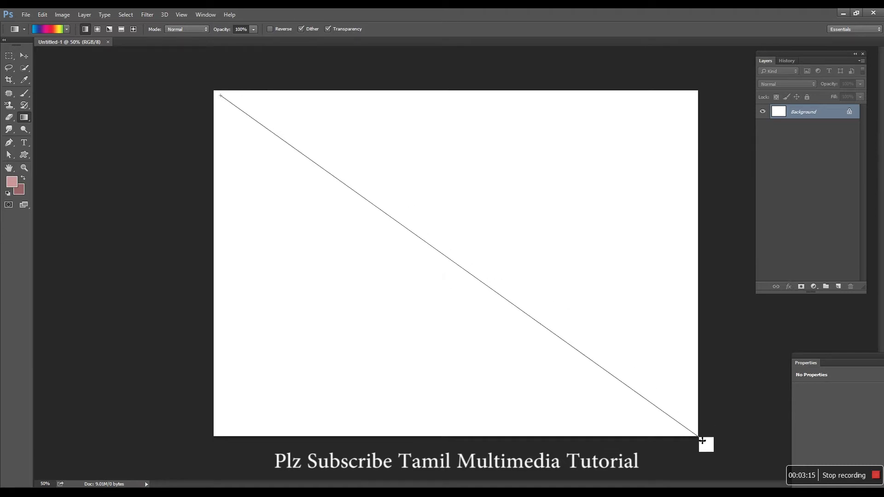
Fill the canvas with a diagonal rainbow gradient that ends at its bottom-right corner
drag(623, 350, 702, 440)
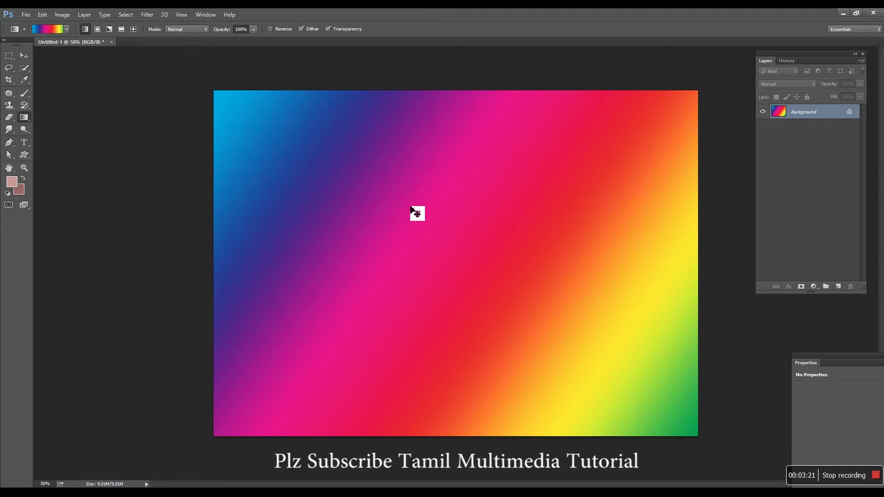
key(ctrl+o)
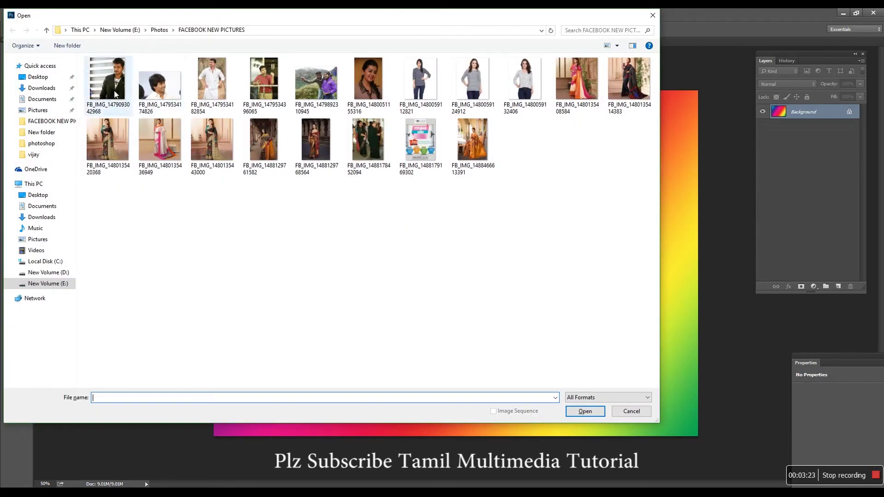
Open FB_IMG_1479534182854.jpg, the man-in-white photo from FACEBOOK NEW PICTURES
click(210, 78)
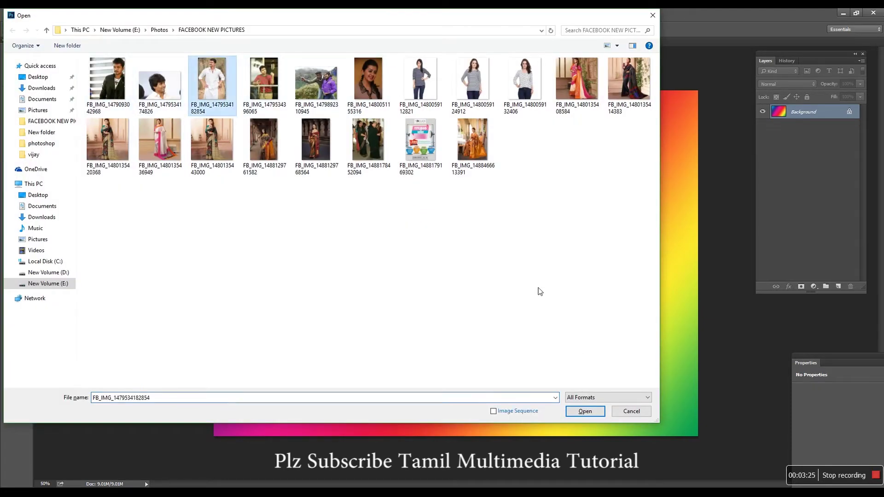
click(585, 411)
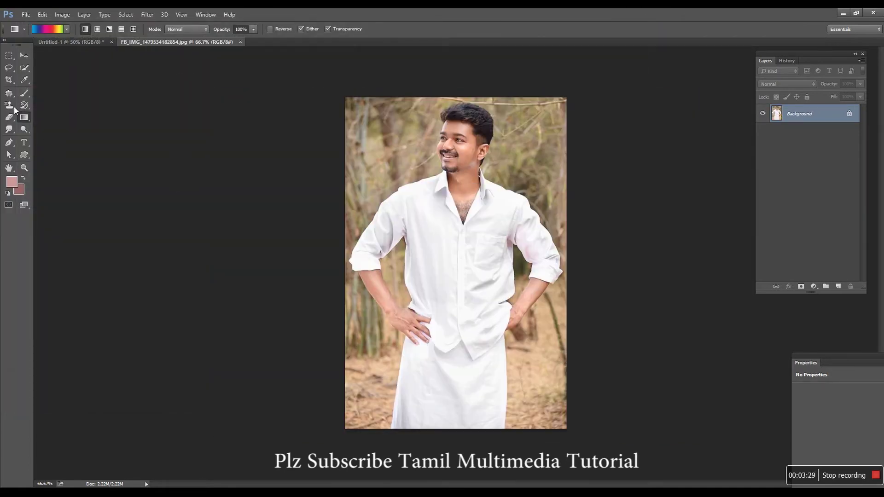
drag(8, 105, 35, 104)
Set a size-200 Clone Stamp, sample the man's face, and return to the gradient canvas
click(34, 105)
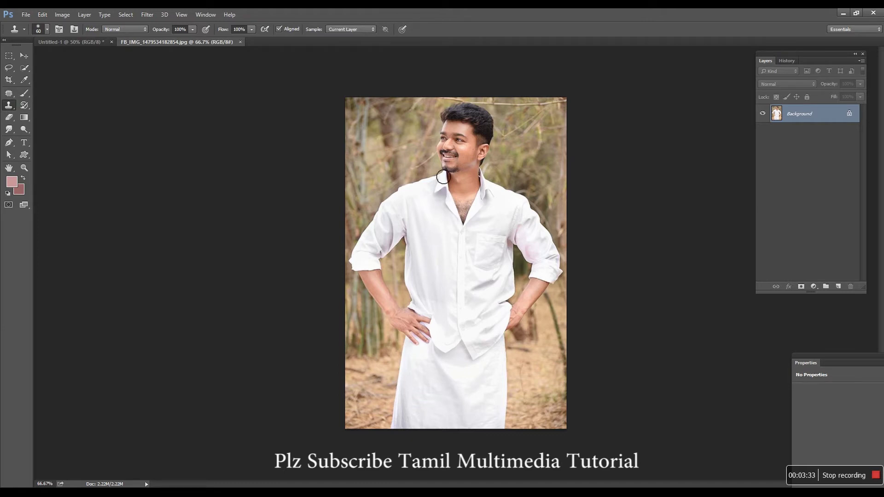
key(bracketright)
key(bracketright)
key(bracketright)
key(bracketright)
key(bracketright)
key(bracketright)
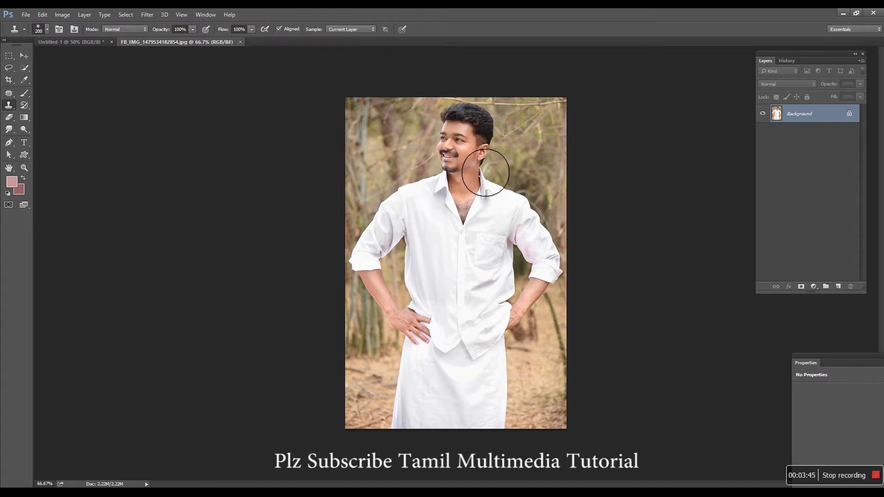
alt+click(466, 153)
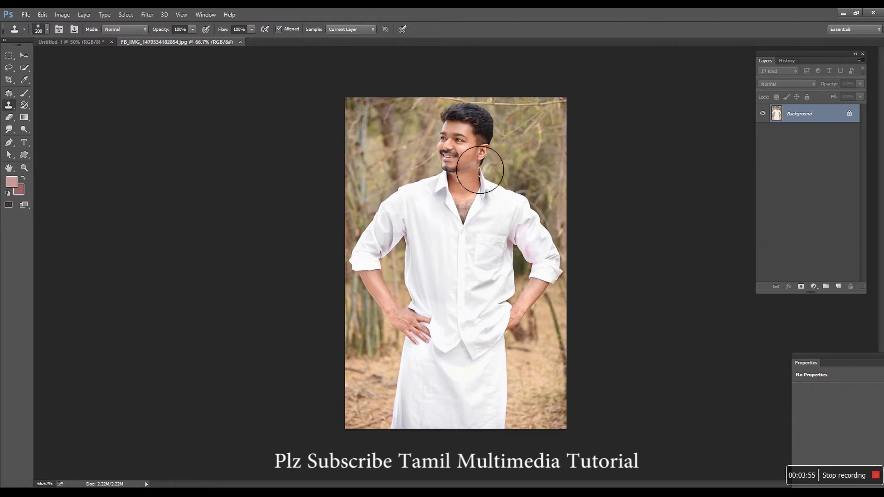
click(89, 40)
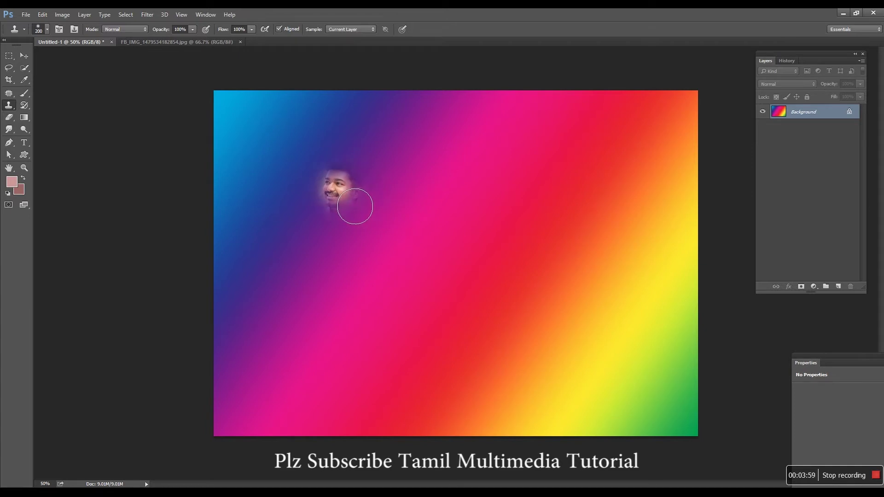
Enlarge the Clone Stamp to 300 and paint the man's full photo onto the canvas
key(bracketright)
key(bracketright)
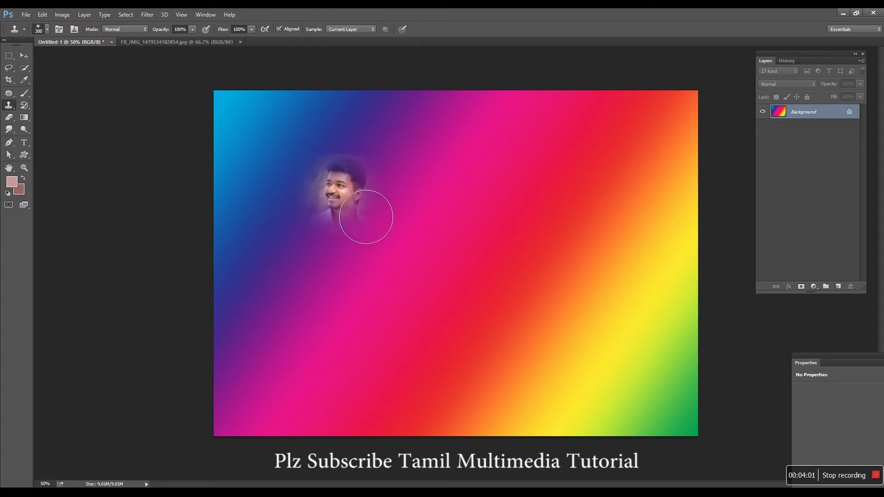
mouse_move(369, 221)
mouse_down()
mouse_move(371, 263)
mouse_move(372, 243)
mouse_move(379, 247)
mouse_move(363, 331)
mouse_move(336, 282)
mouse_move(402, 355)
mouse_move(399, 258)
mouse_move(424, 311)
mouse_move(392, 239)
mouse_move(322, 175)
mouse_move(340, 226)
mouse_move(388, 225)
mouse_move(276, 258)
mouse_move(322, 313)
mouse_move(410, 221)
mouse_move(418, 347)
mouse_move(355, 375)
mouse_move(316, 355)
mouse_move(380, 277)
mouse_move(378, 221)
mouse_move(405, 415)
mouse_move(315, 422)
mouse_move(446, 251)
mouse_move(323, 184)
mouse_move(276, 299)
mouse_move(285, 432)
mouse_up()
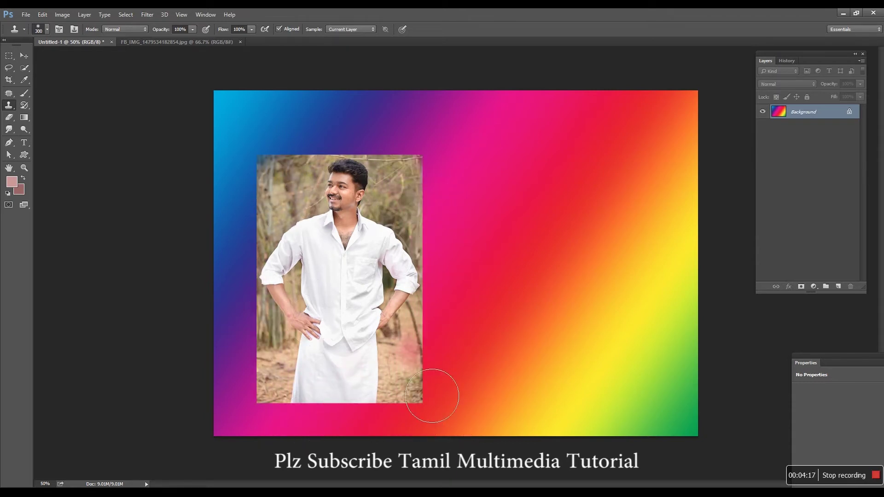
drag(420, 414, 443, 217)
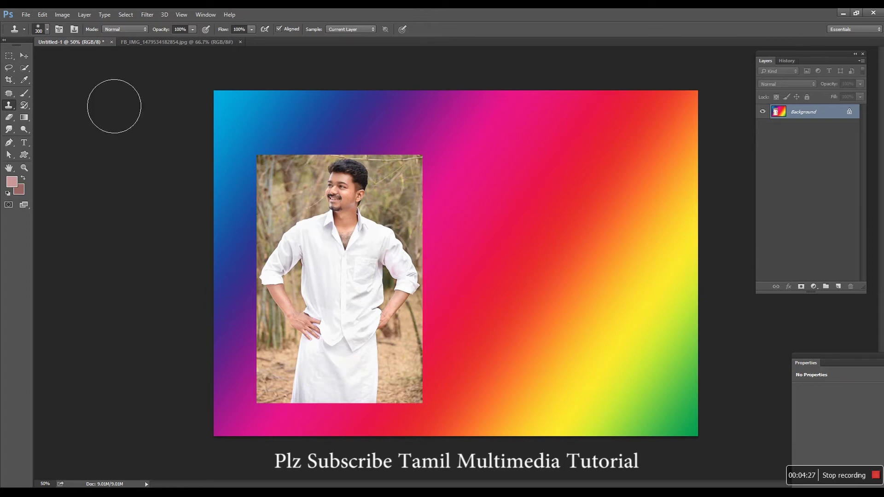
Switch from the Clone Stamp to the Healing Brush Tool
click(10, 95)
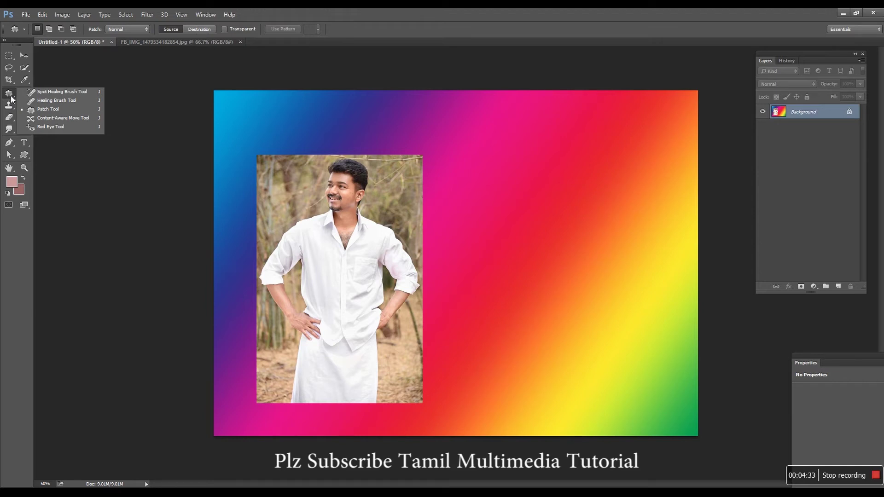
click(65, 101)
drag(541, 233, 519, 239)
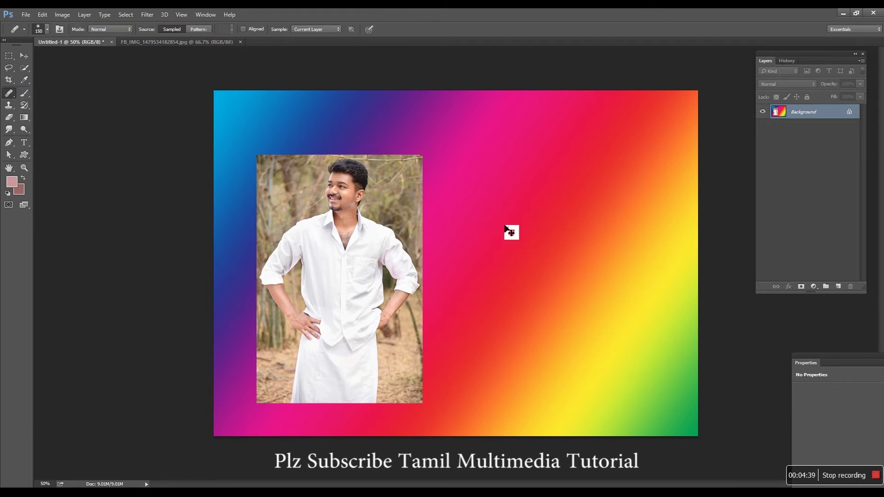
Sample the man's face in the original photo and start healing it onto the canvas's right side
key(ctrl+Tab)
mouse_move(474, 185)
mouse_down()
mouse_move(494, 192)
mouse_move(477, 162)
mouse_move(478, 172)
mouse_up()
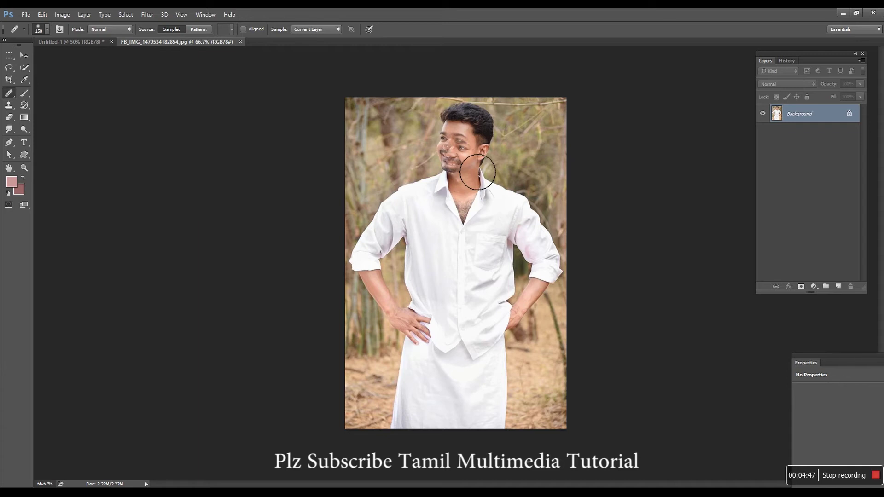
drag(477, 172, 474, 169)
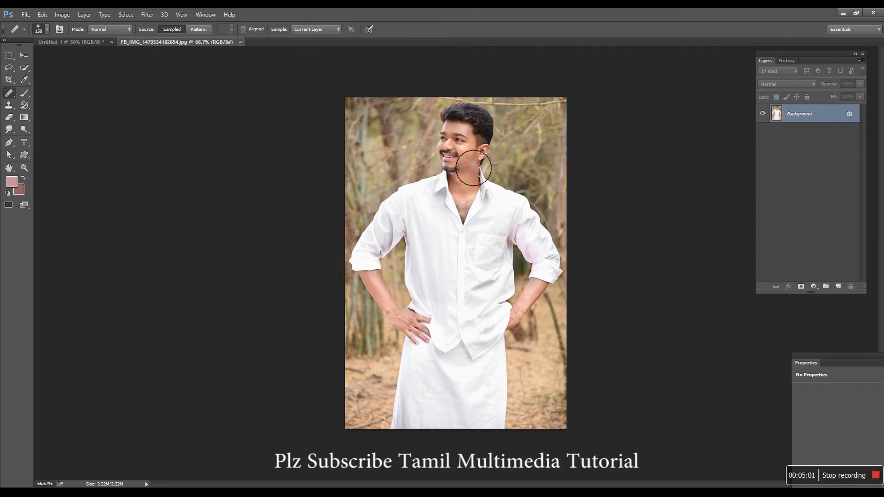
click(474, 168)
key(ctrl+Tab)
mouse_move(537, 205)
mouse_down()
mouse_move(566, 235)
mouse_move(578, 233)
mouse_up()
Repaint the second face further right, with its hair and surrounding background
key(ctrl+z)
click(582, 231)
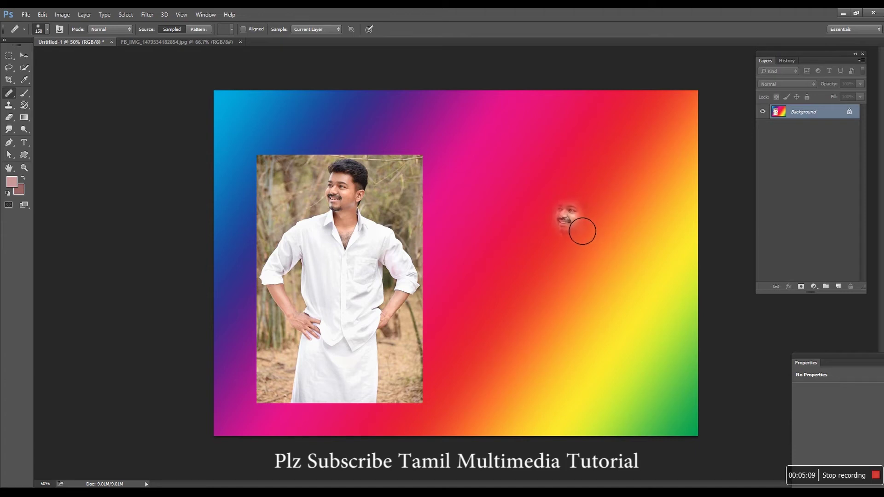
mouse_move(575, 196)
mouse_down()
mouse_move(560, 228)
mouse_move(595, 201)
mouse_move(543, 198)
mouse_up()
drag(612, 193, 631, 193)
mouse_move(511, 214)
mouse_down()
mouse_move(564, 212)
mouse_move(541, 200)
mouse_move(618, 201)
mouse_move(559, 221)
mouse_move(616, 221)
mouse_move(601, 222)
mouse_move(596, 239)
mouse_move(663, 235)
mouse_up()
Heal in the second copy's lower parts, arm and waist, and clean the yellow edge smear
mouse_move(639, 208)
mouse_down()
mouse_move(637, 262)
mouse_move(639, 228)
mouse_move(662, 249)
mouse_move(576, 325)
mouse_move(573, 256)
mouse_move(624, 233)
mouse_move(580, 288)
mouse_move(659, 227)
mouse_move(602, 276)
mouse_move(520, 231)
mouse_move(551, 266)
mouse_move(511, 290)
mouse_up()
mouse_move(585, 152)
mouse_down()
mouse_move(508, 247)
mouse_move(537, 177)
mouse_move(507, 276)
mouse_move(511, 212)
mouse_move(517, 203)
mouse_move(559, 257)
mouse_move(566, 209)
mouse_move(513, 304)
mouse_move(566, 291)
mouse_move(554, 258)
mouse_move(653, 238)
mouse_move(529, 344)
mouse_move(485, 310)
mouse_move(544, 400)
mouse_move(517, 345)
mouse_move(509, 276)
mouse_move(554, 327)
mouse_move(562, 306)
mouse_up()
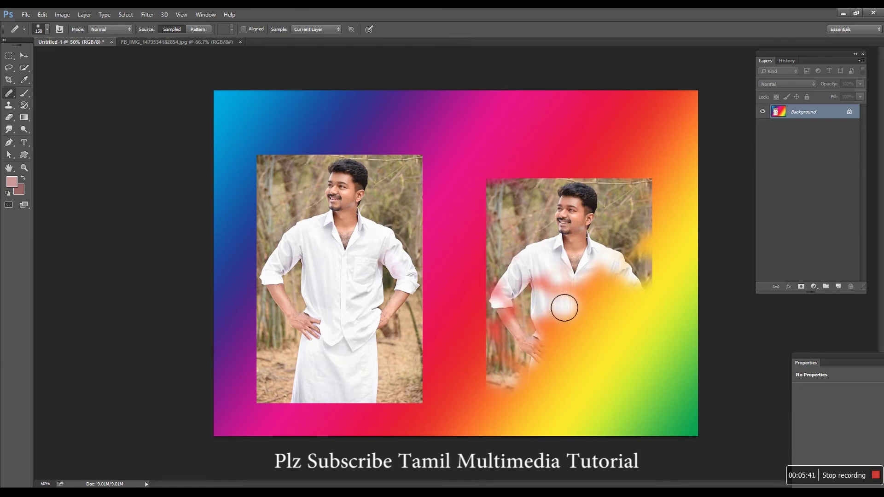
mouse_move(497, 387)
mouse_down()
mouse_move(500, 345)
mouse_move(637, 263)
mouse_move(570, 369)
mouse_move(628, 292)
mouse_move(535, 375)
mouse_move(623, 274)
mouse_move(550, 299)
mouse_move(568, 310)
mouse_move(614, 296)
mouse_move(604, 369)
mouse_up()
mouse_move(686, 227)
mouse_down()
mouse_move(650, 310)
mouse_move(661, 242)
mouse_move(655, 374)
mouse_move(635, 336)
mouse_move(643, 359)
mouse_move(635, 221)
mouse_move(630, 328)
mouse_move(649, 298)
mouse_move(622, 306)
mouse_move(586, 386)
mouse_move(640, 304)
mouse_move(558, 339)
mouse_move(546, 412)
mouse_move(616, 358)
mouse_move(645, 421)
mouse_move(651, 316)
mouse_move(601, 394)
mouse_move(646, 399)
mouse_move(588, 319)
mouse_move(564, 442)
mouse_move(653, 291)
mouse_move(625, 464)
mouse_move(618, 351)
mouse_move(532, 416)
mouse_move(573, 339)
mouse_move(462, 458)
mouse_up()
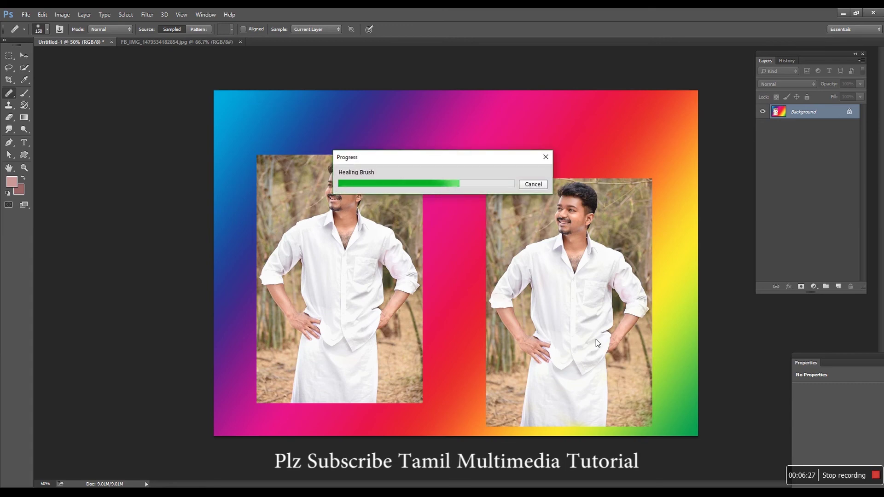
key(ctrl+z)
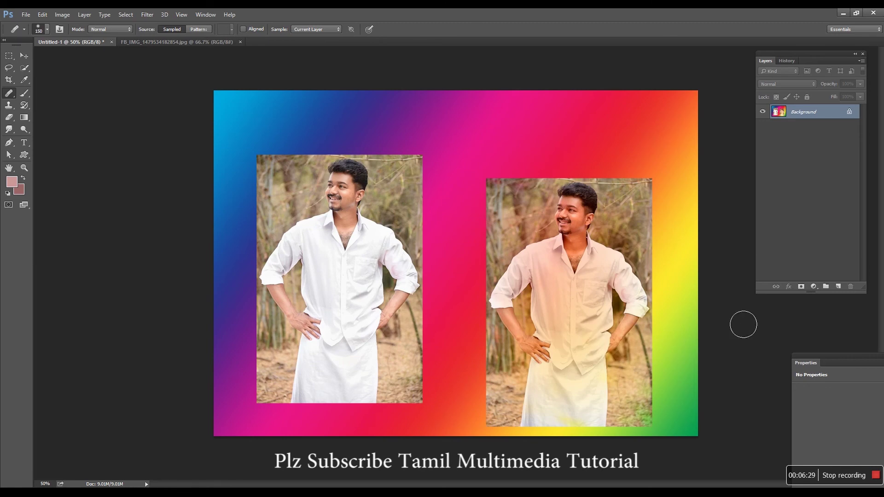
Zoom in and heal a faint extra face onto the second copy's shirt
key(ctrl+plus)
mouse_move(705, 310)
mouse_down()
mouse_move(620, 290)
mouse_move(606, 265)
mouse_up()
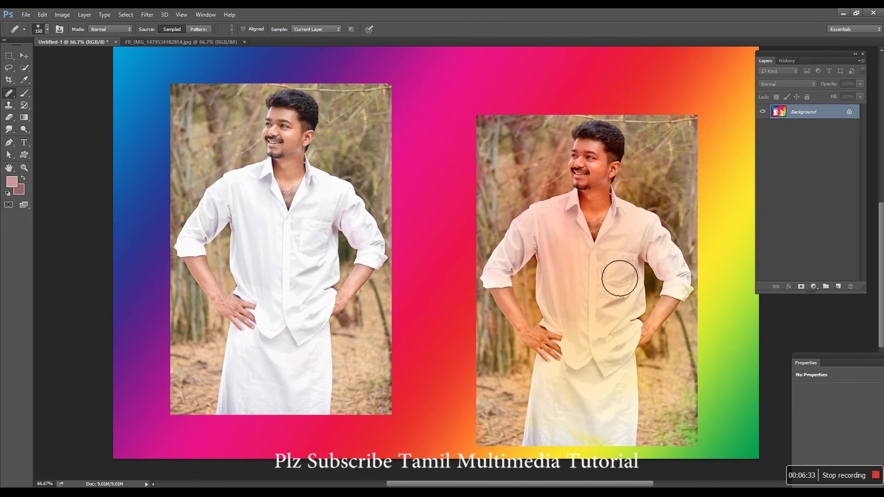
click(620, 278)
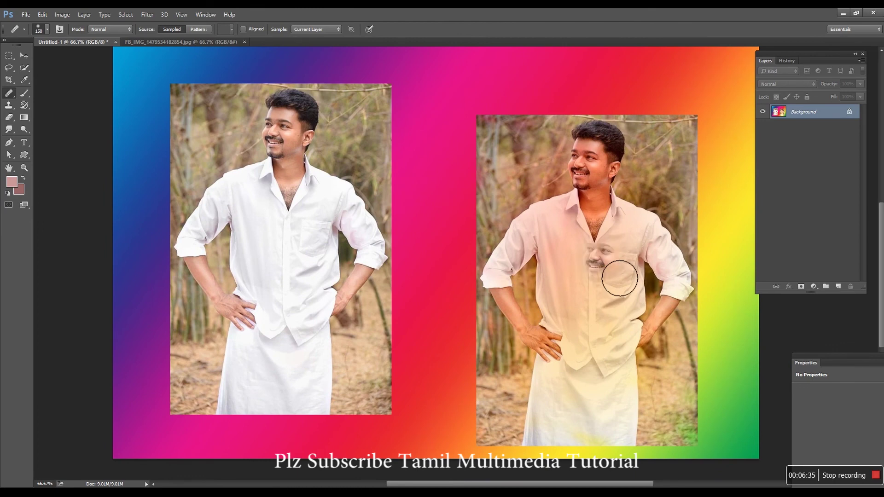